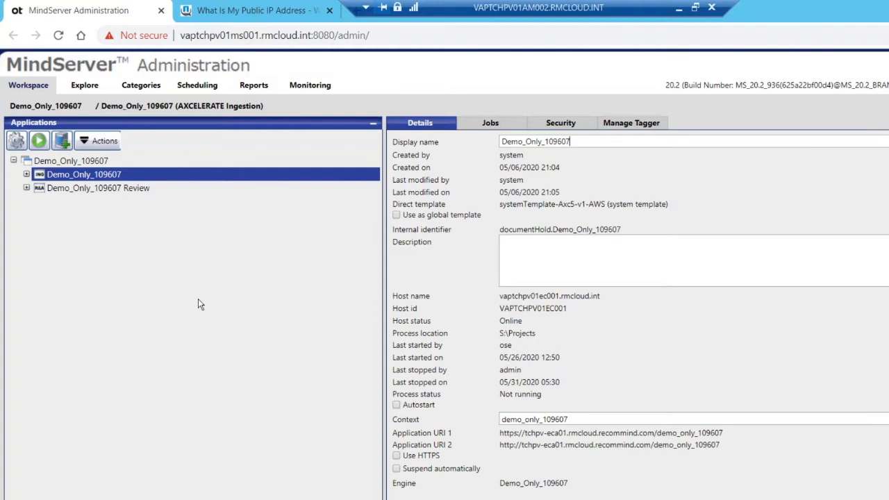
Enable IP whitelisting in the configuration of the Demo_Only_109607 Review application.
click(149, 193)
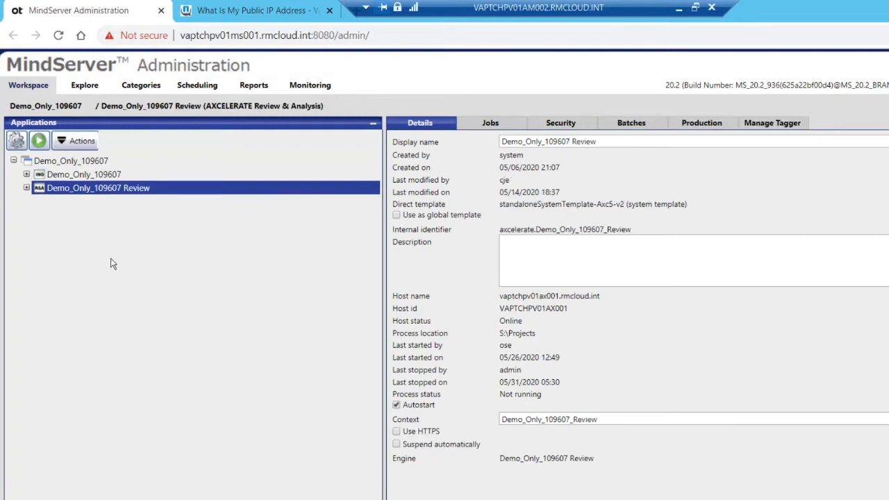
click(82, 142)
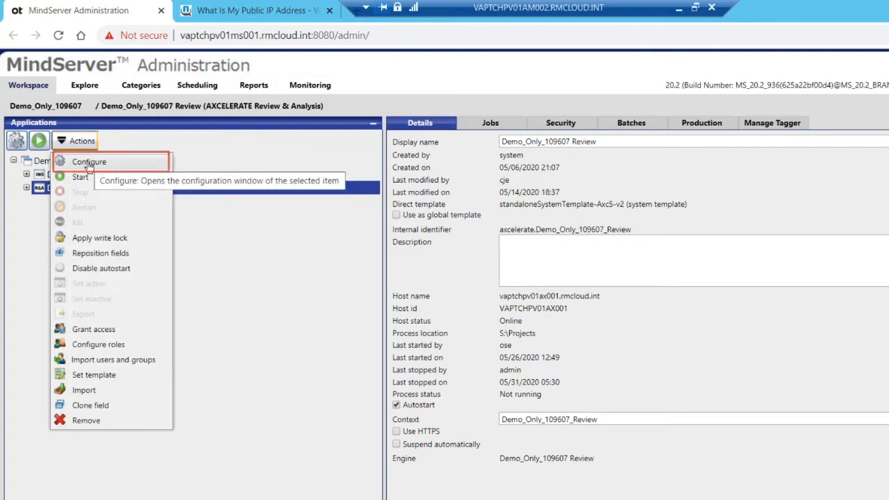
click(89, 162)
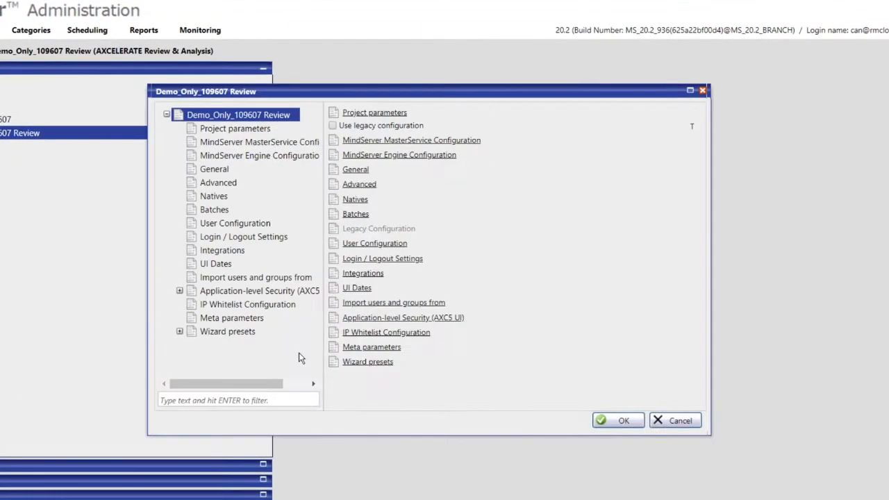
click(281, 307)
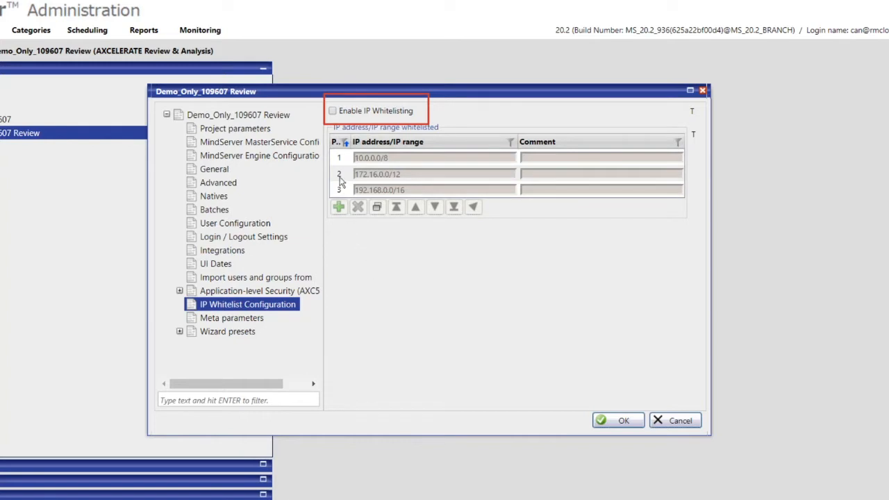
click(333, 112)
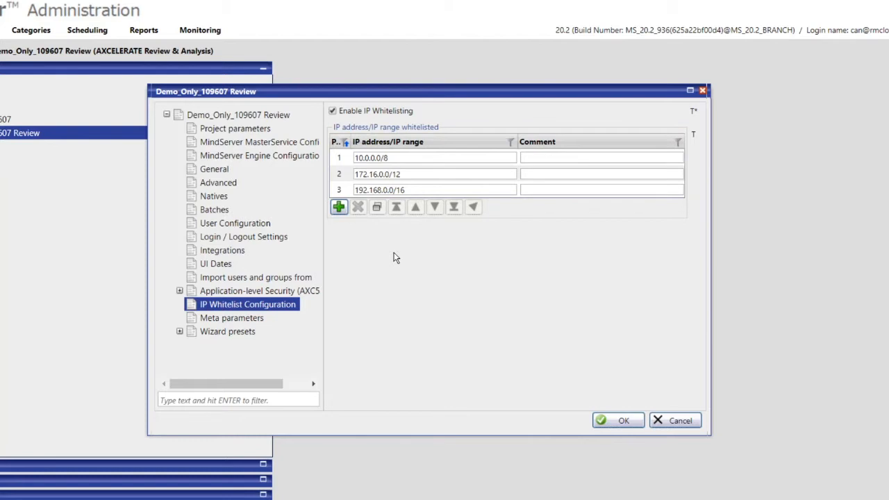
Comment the 172.16.0.0/12 range as "California office", add 3.226.125.205 with a comment naming the computer's owner, and save the whitelist.
click(599, 173)
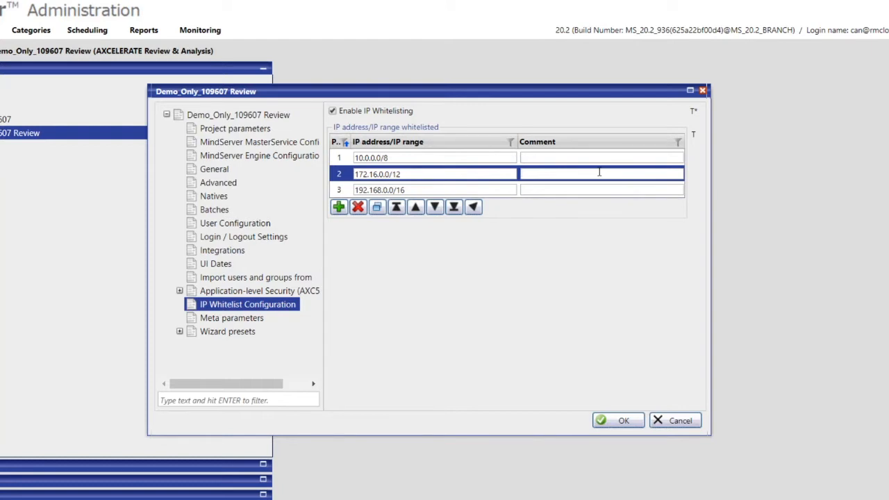
text(California office)
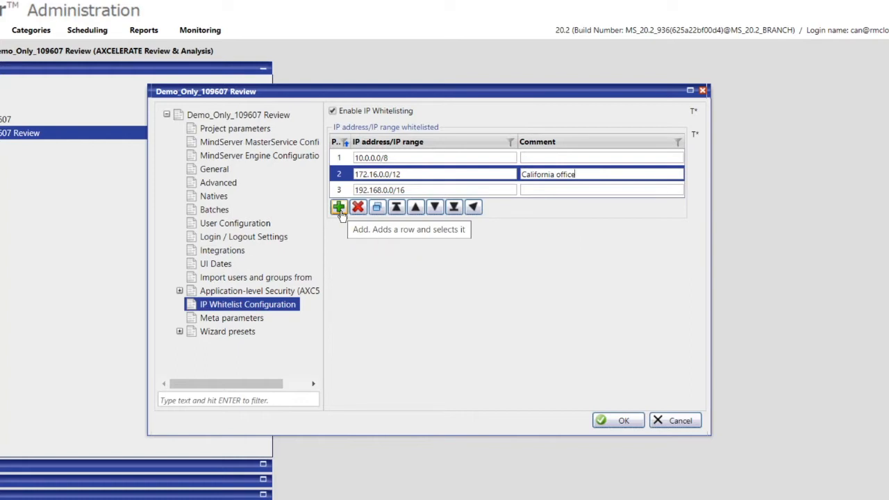
click(338, 207)
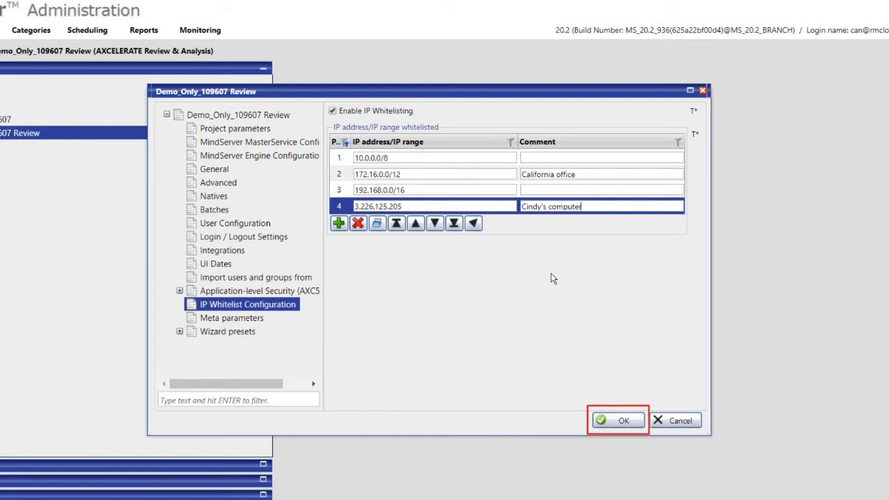
click(617, 419)
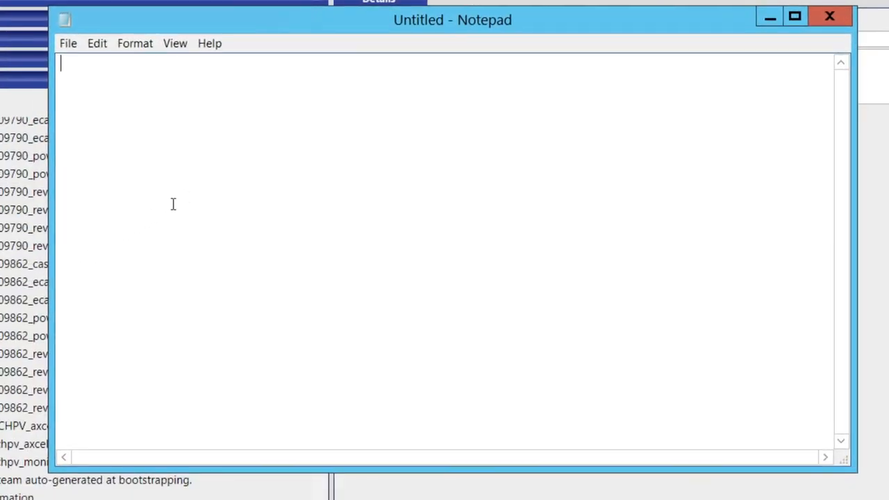
Record the group ID "group a" on a new line in the blank Notepad note and minimise it.
key(Return)
text(group a)
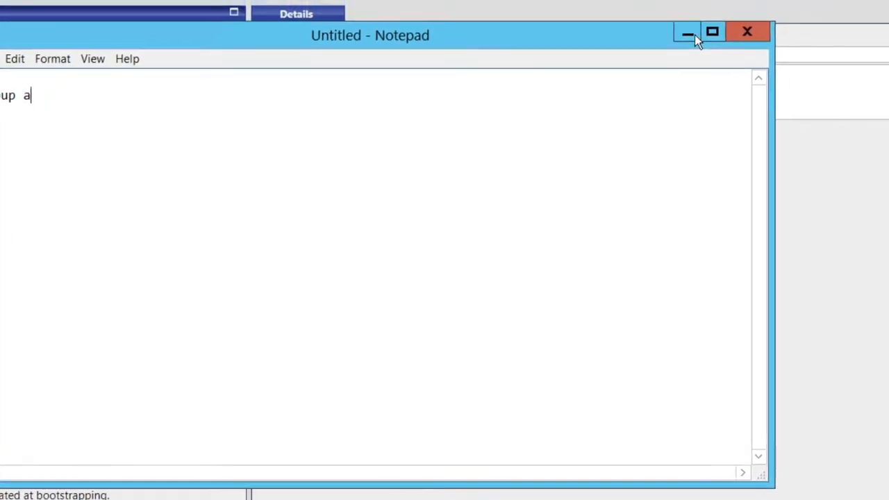
click(772, 20)
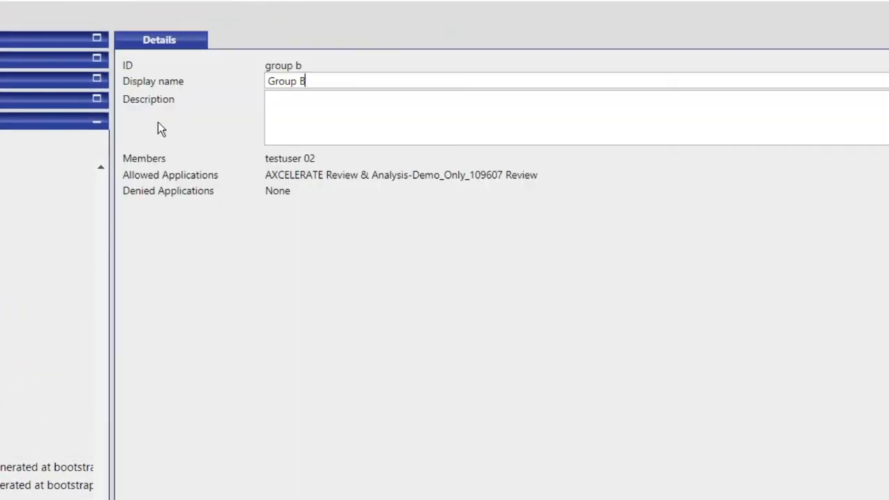
Copy Group B's ID from its MindServer Administration details into the Notepad note below "group a".
triple_click(270, 65)
key(ctrl+c)
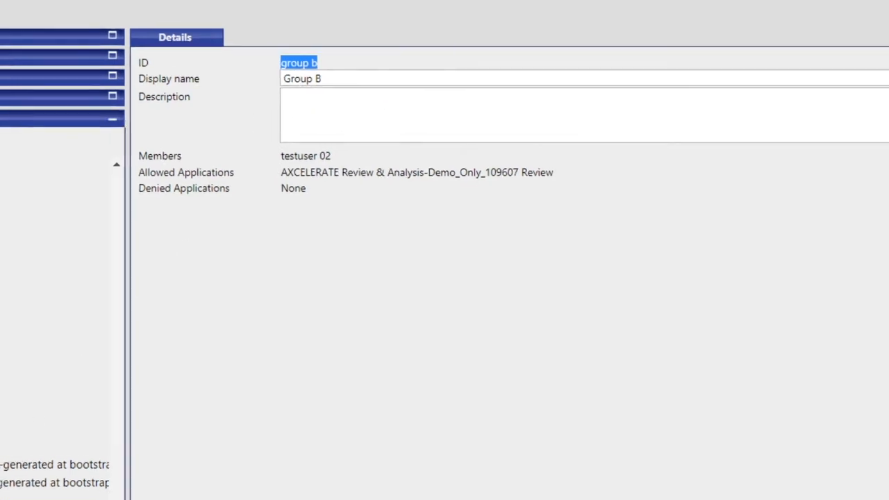
click(6, 499)
key(Return)
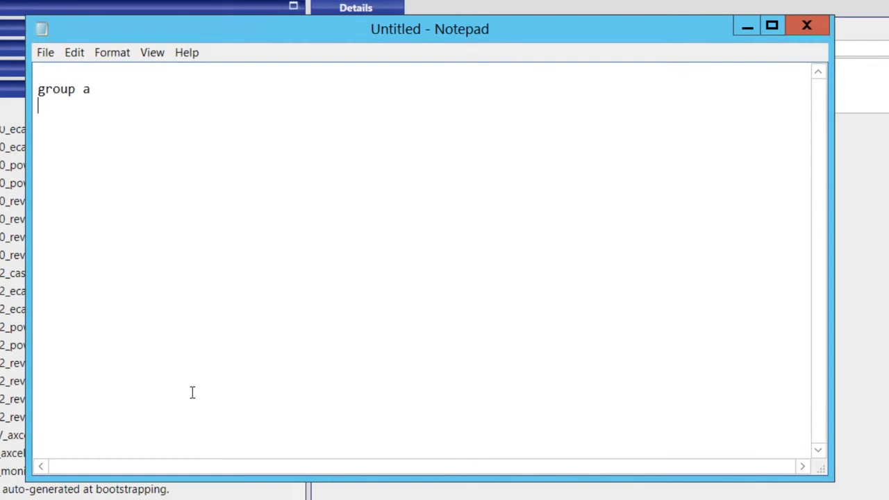
key(Return)
key(ctrl+v)
click(747, 28)
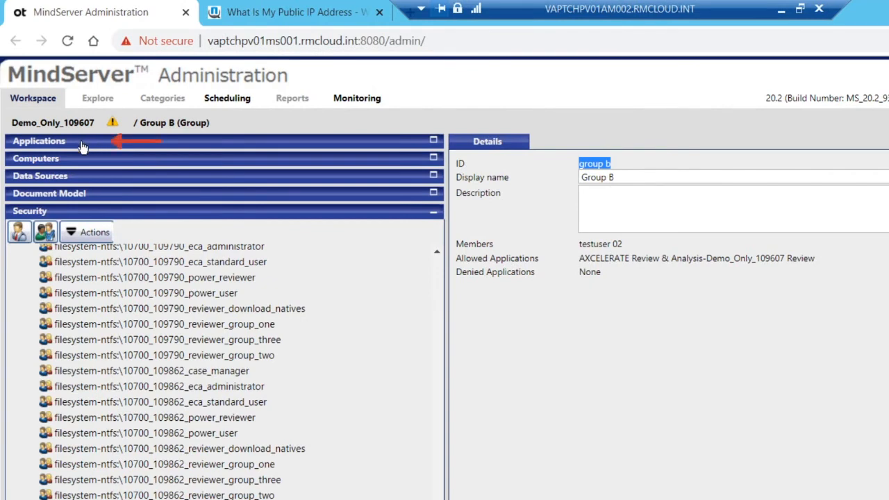
Add a "Group A" entry to the application-level security per user group in the Demo_Only_109607 Review configuration.
click(82, 144)
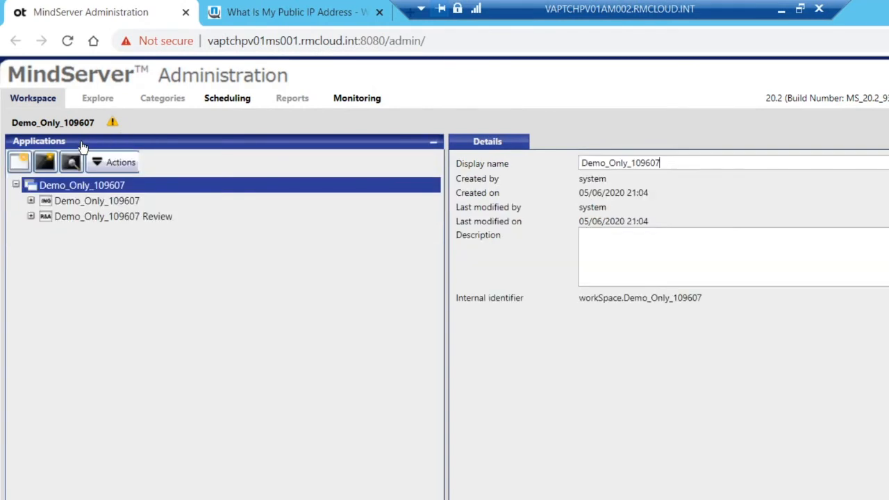
click(72, 217)
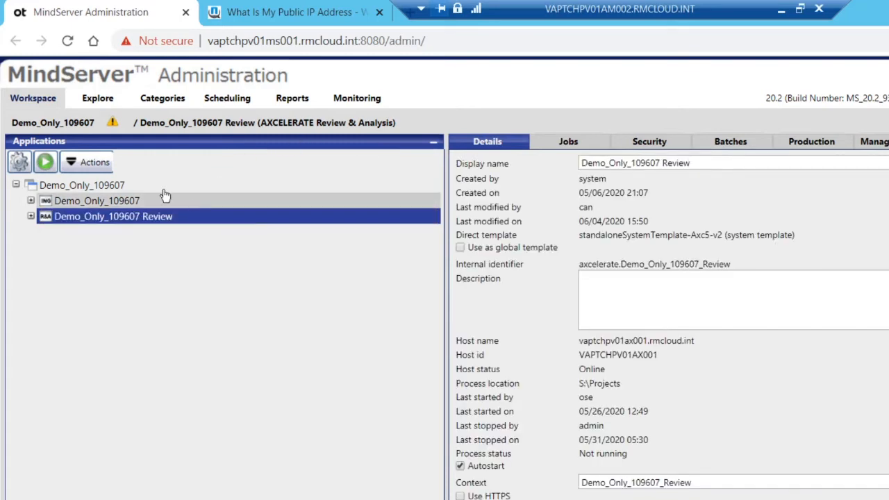
click(93, 164)
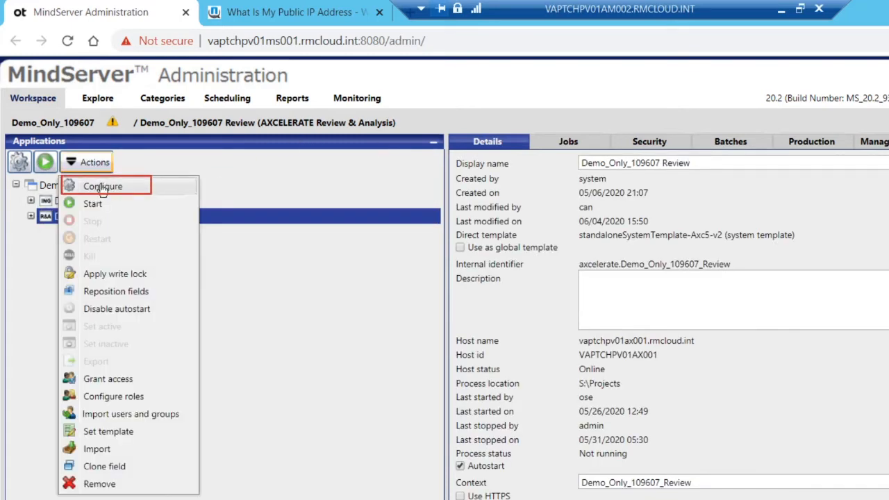
click(97, 186)
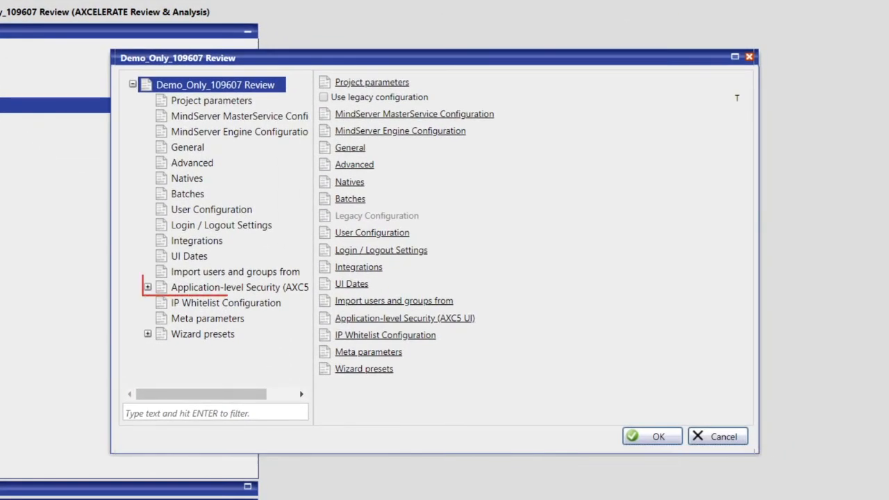
double_click(201, 287)
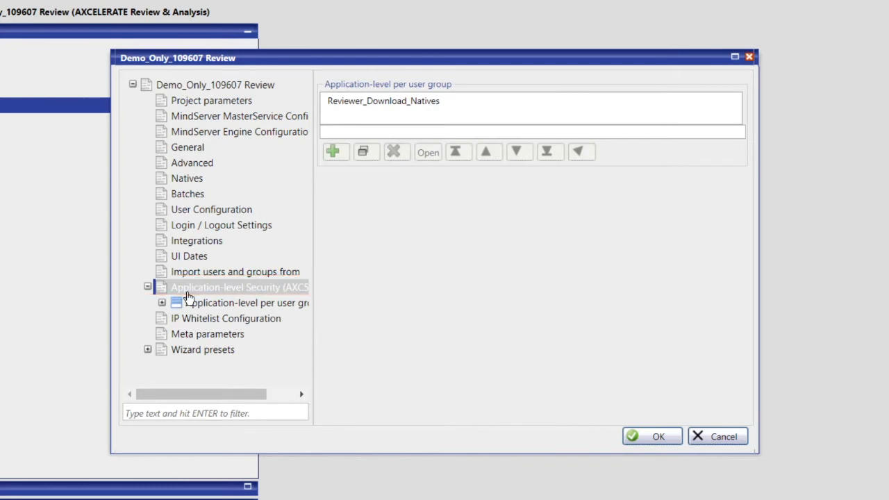
click(424, 132)
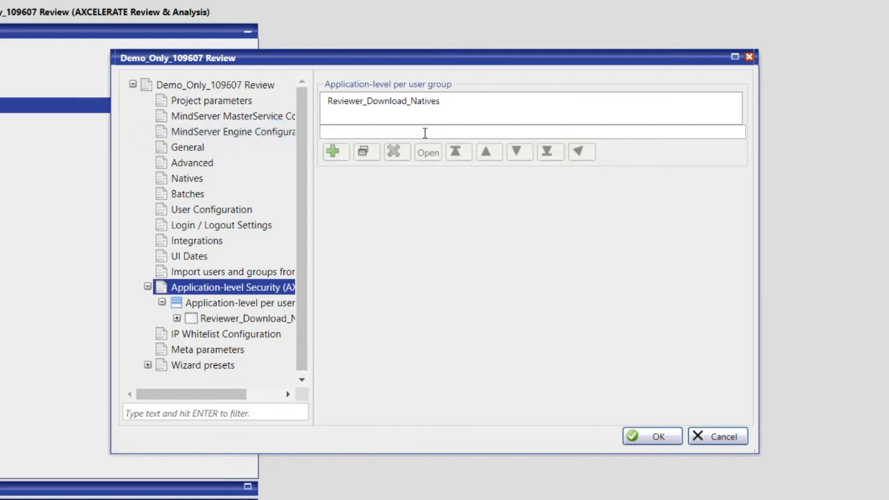
text(Group A)
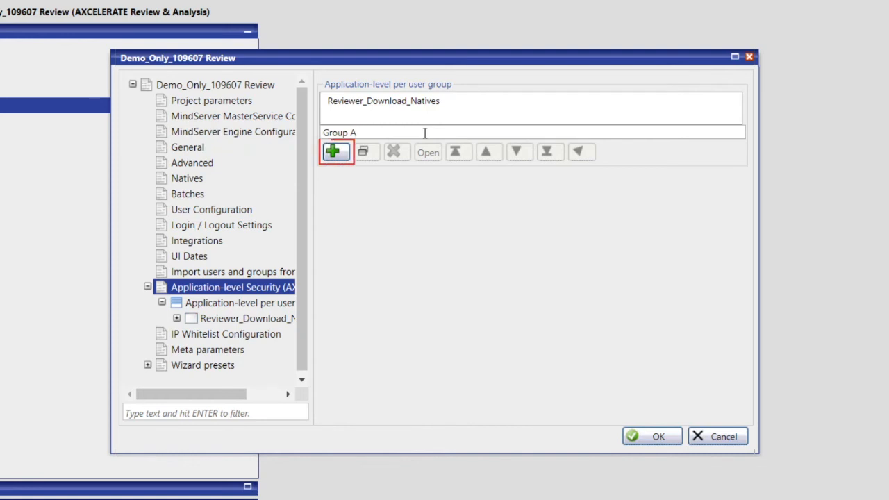
click(344, 155)
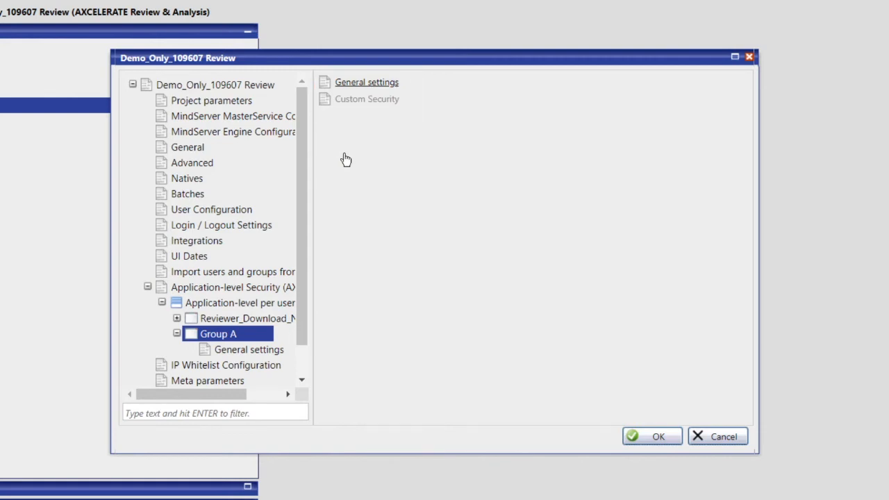
In Group A's general settings, set the group name to "group a" and the security type to Custom.
click(353, 83)
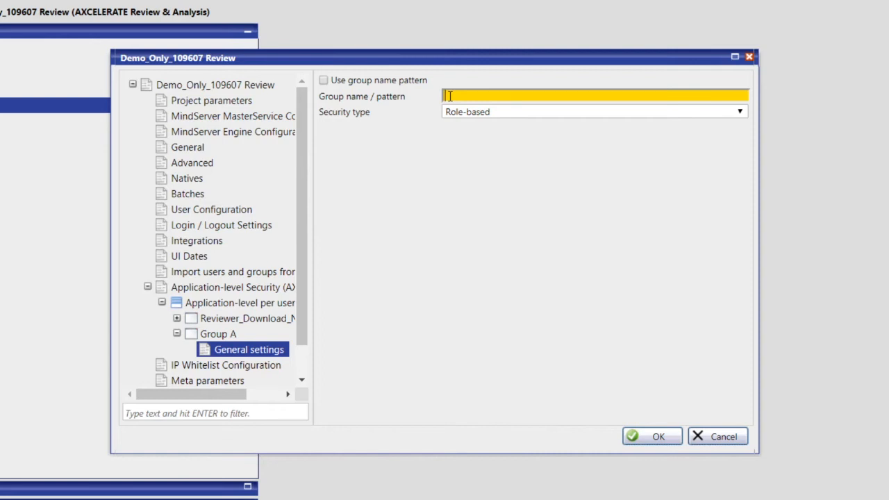
text(group a)
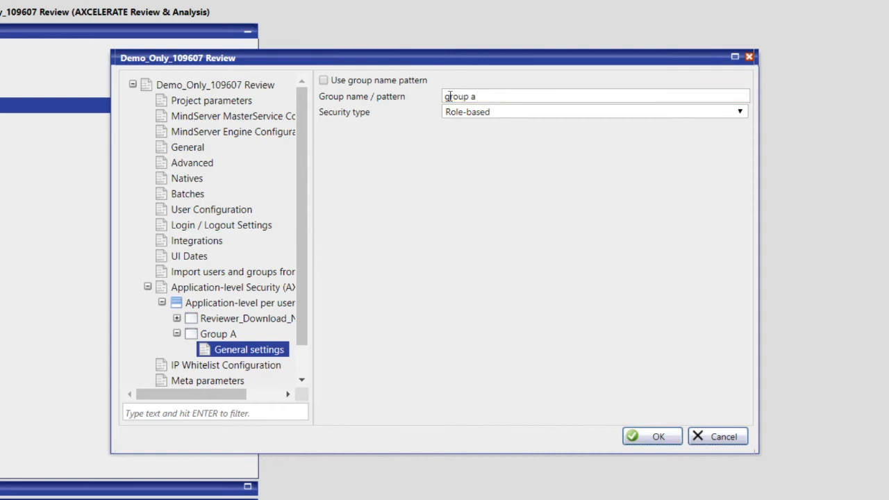
click(507, 113)
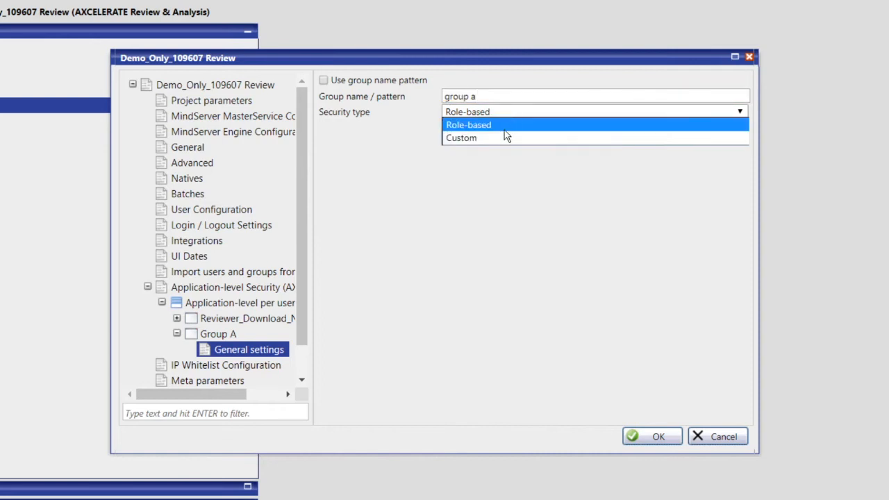
click(505, 137)
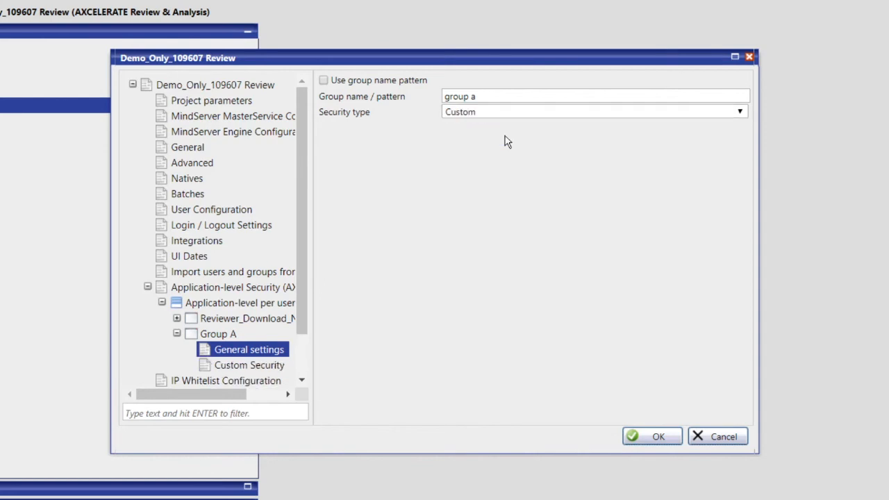
Allow Group A native downloads, bulk tagging, viewing associated documents outside of batch, adding and modifying field values, document history, and single and bulk printing.
click(271, 368)
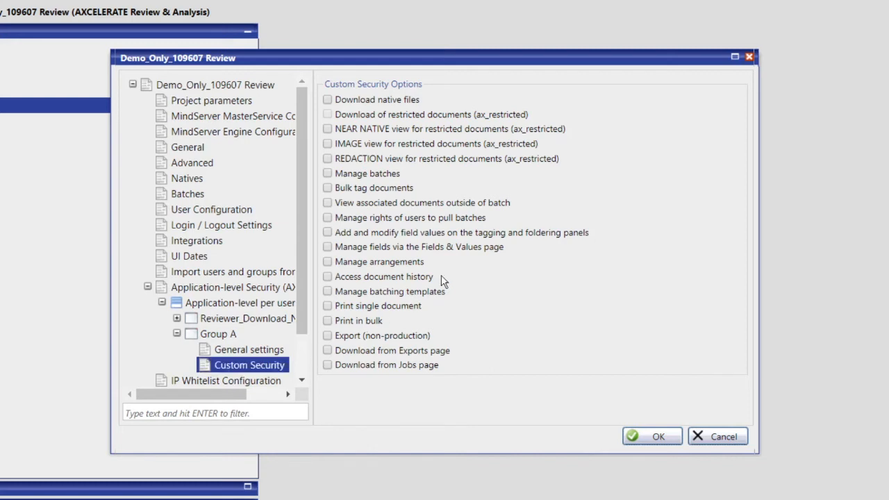
click(366, 101)
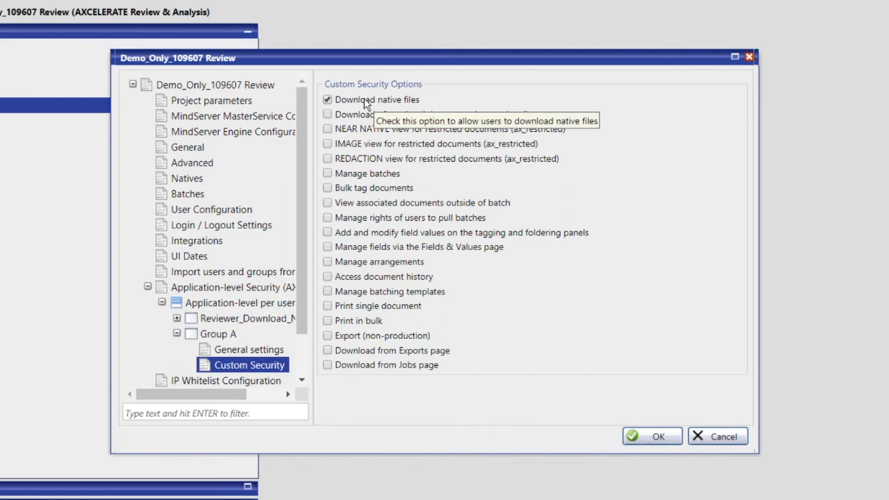
click(404, 192)
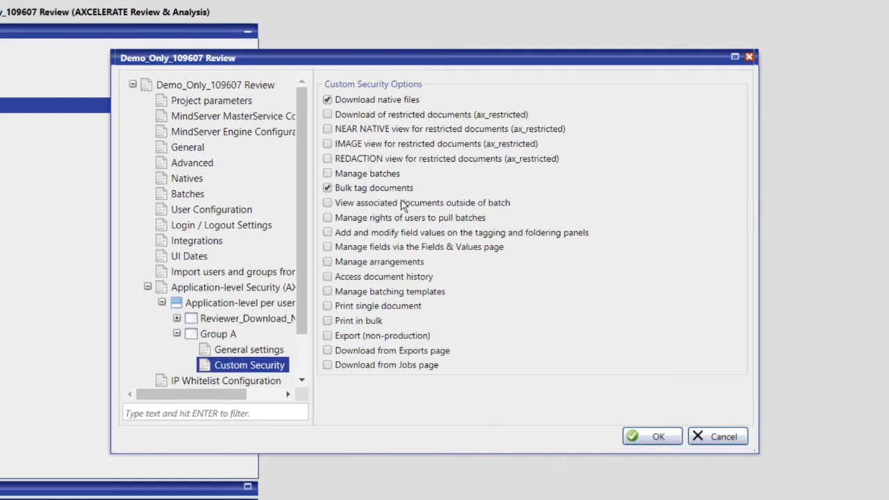
click(402, 205)
click(403, 237)
click(391, 281)
click(390, 306)
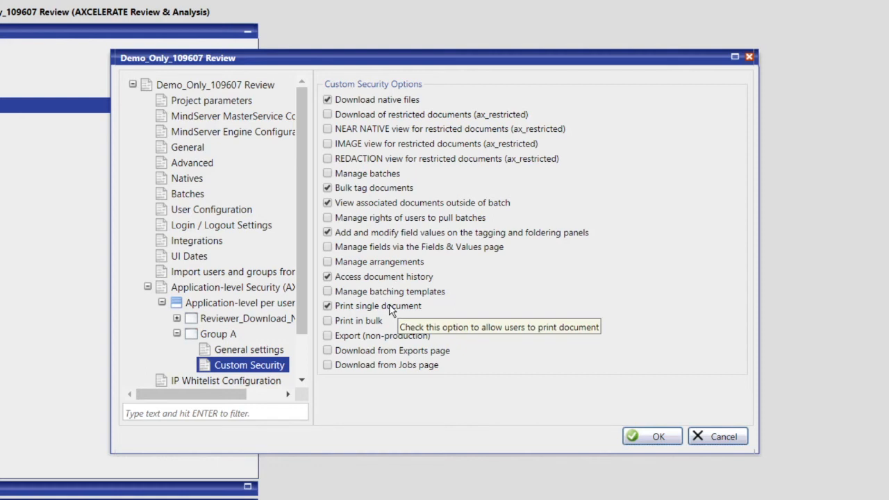
click(375, 321)
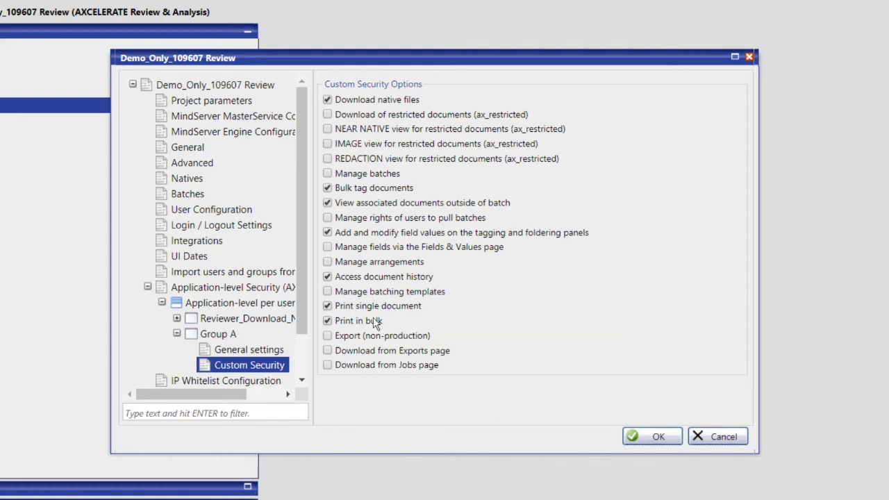
Grant Group A non-production export, managing batches, batch-pull rights and batching templates, plus downloads from the Exports and Jobs pages, and save the configuration.
click(374, 337)
click(389, 176)
click(392, 219)
click(393, 292)
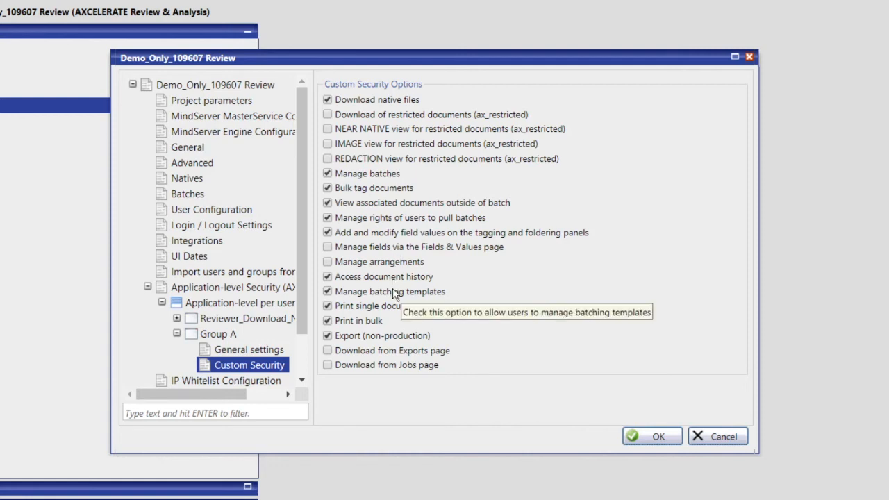
click(393, 352)
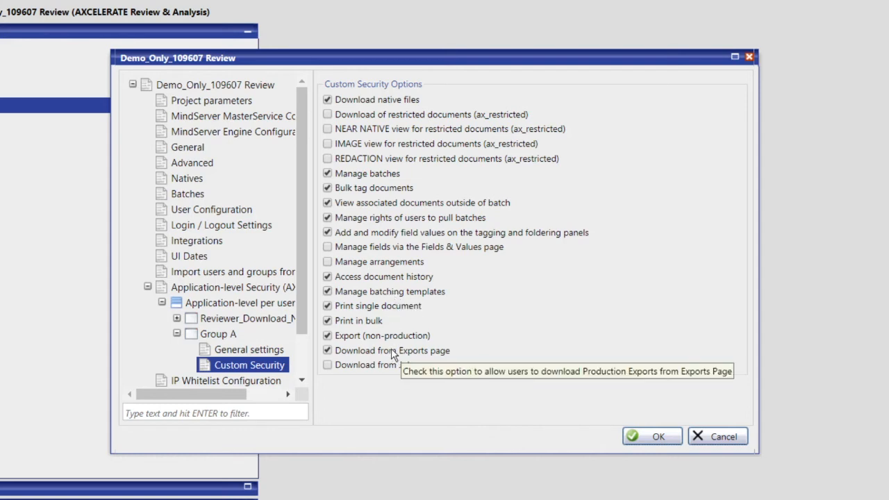
click(391, 367)
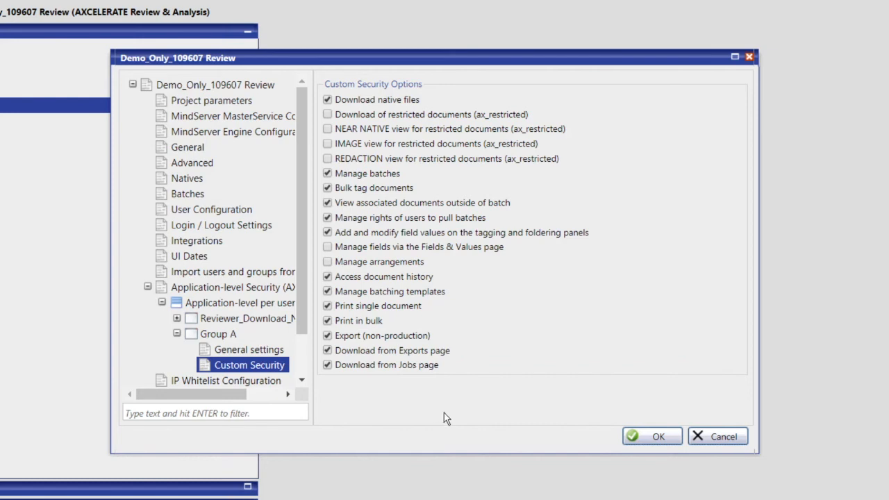
click(658, 438)
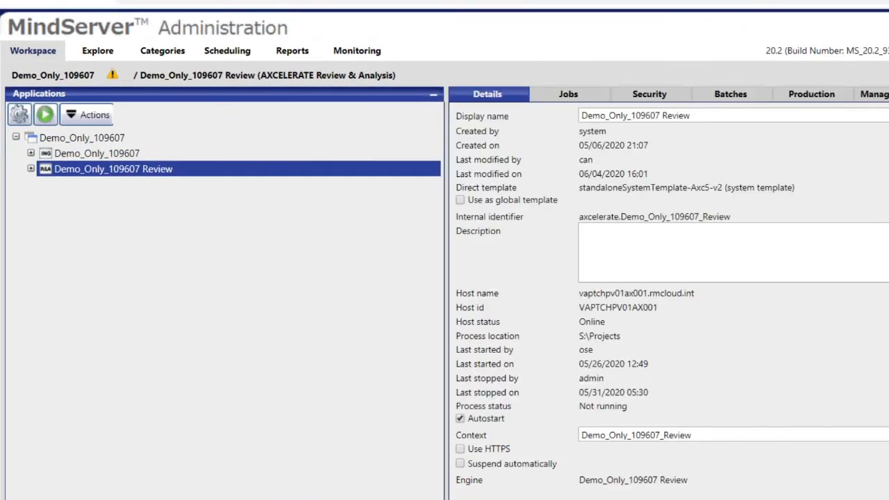
Add a "Group B" entry to the application-level security per user group in the Demo_Only_109607 Review configuration.
click(90, 115)
click(96, 139)
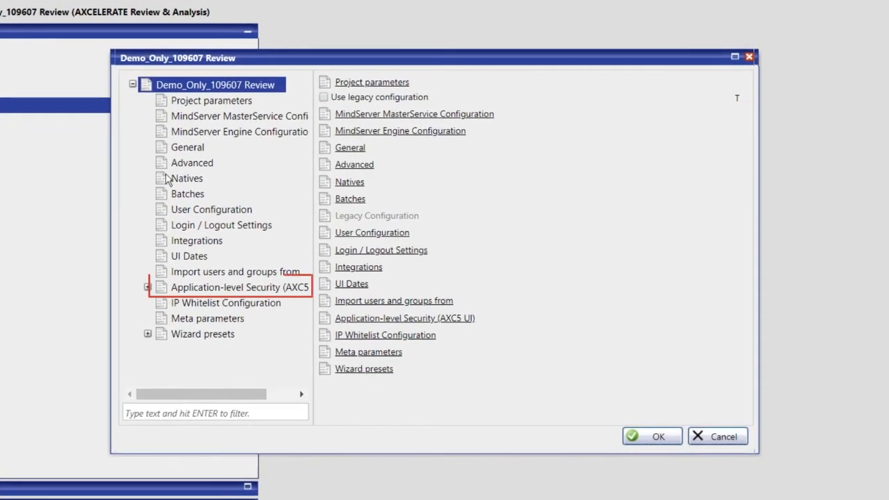
double_click(197, 287)
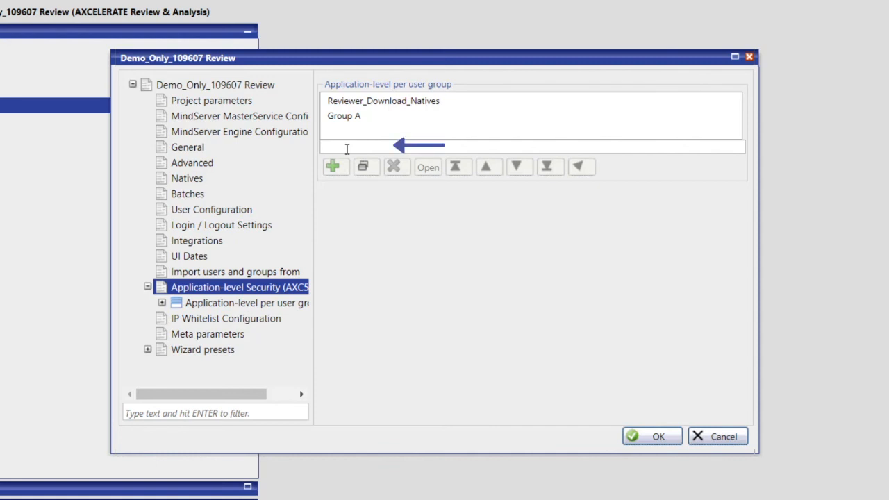
text(Group B)
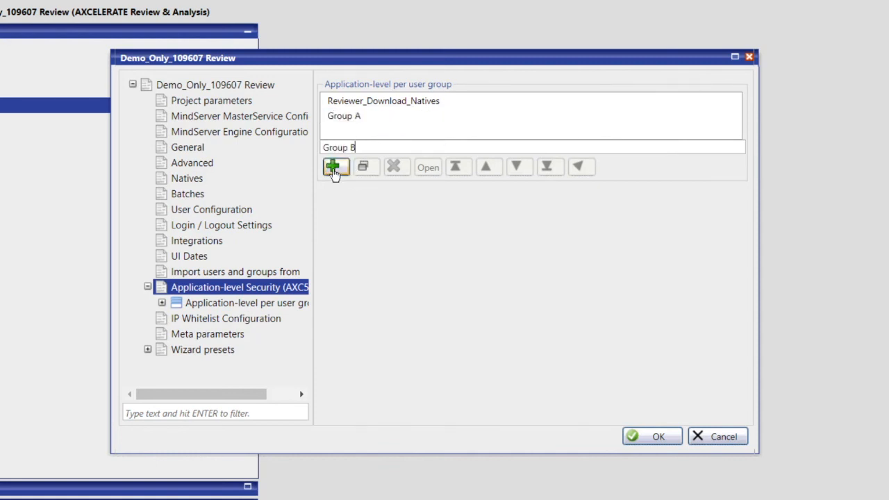
click(332, 168)
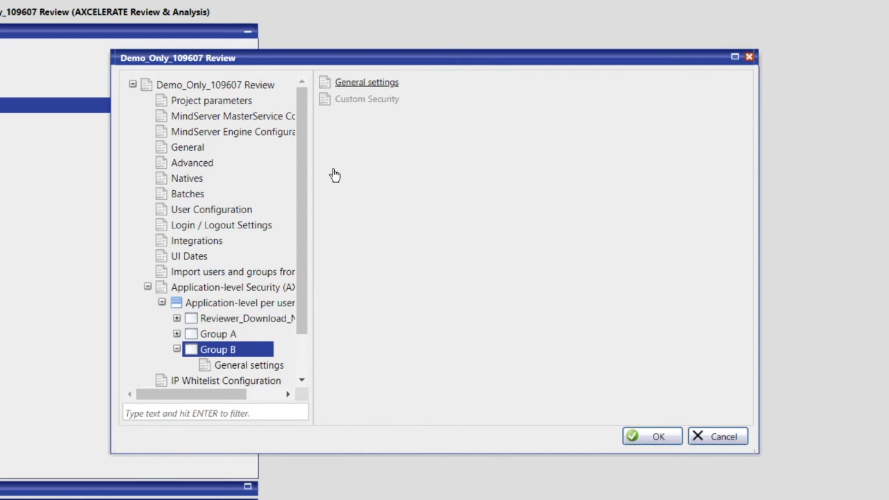
In Group B's general settings, set the group name to "group b" and the security type to Custom.
click(352, 87)
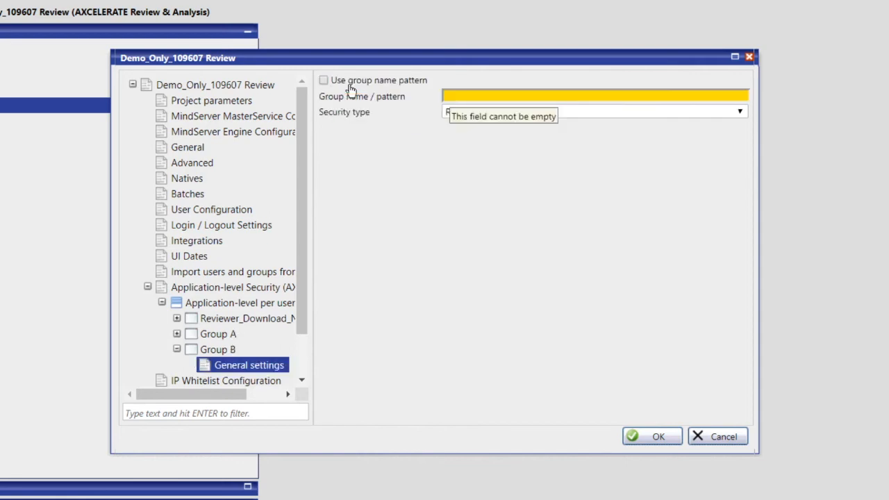
click(491, 96)
text(group b)
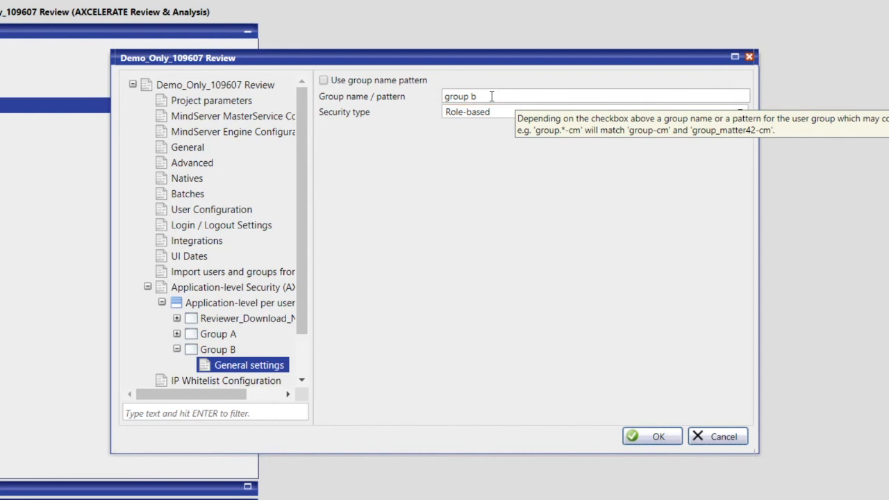
click(515, 113)
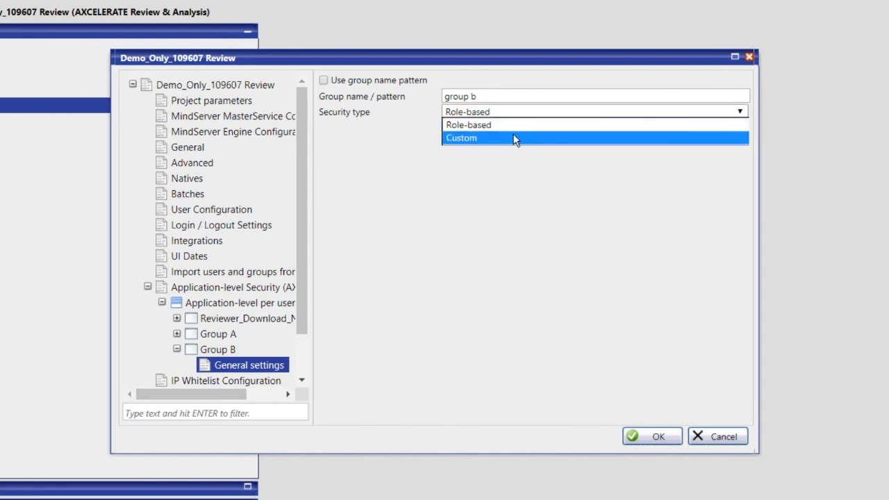
click(513, 136)
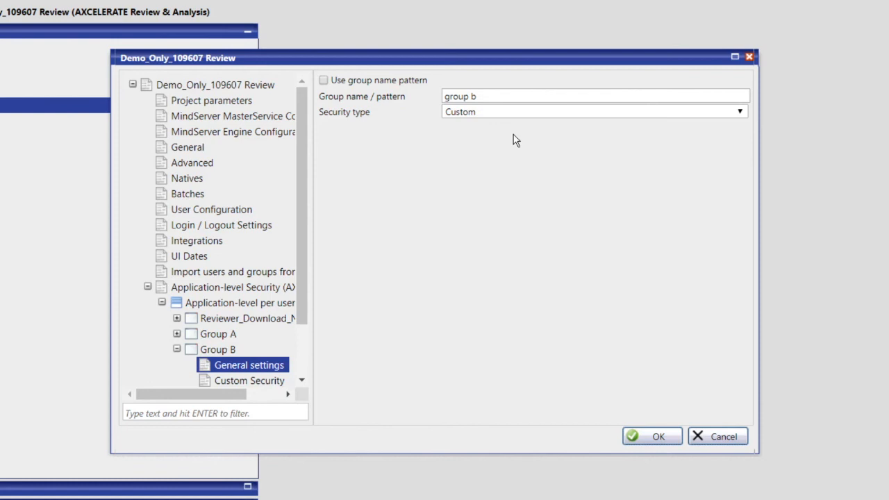
Allow Group B native downloads, viewing associated documents outside of batch, adding and modifying field values, document history and single-document printing, and save the configuration.
key(Down)
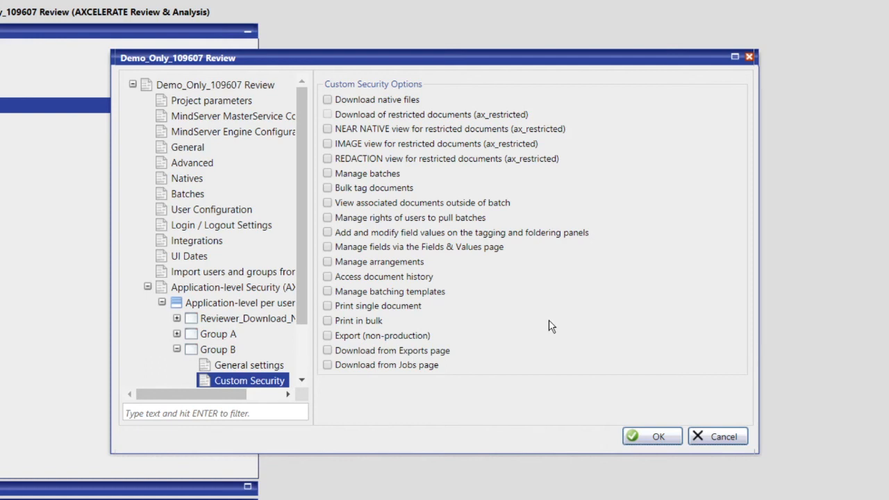
click(394, 100)
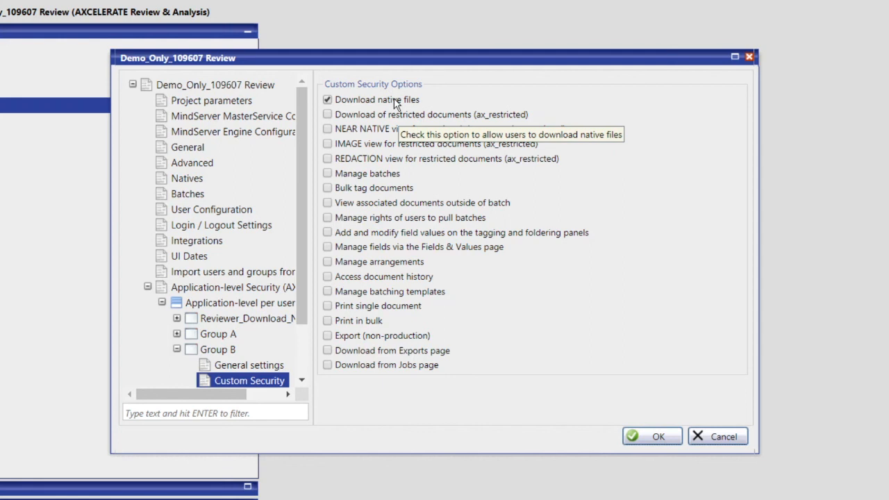
click(378, 207)
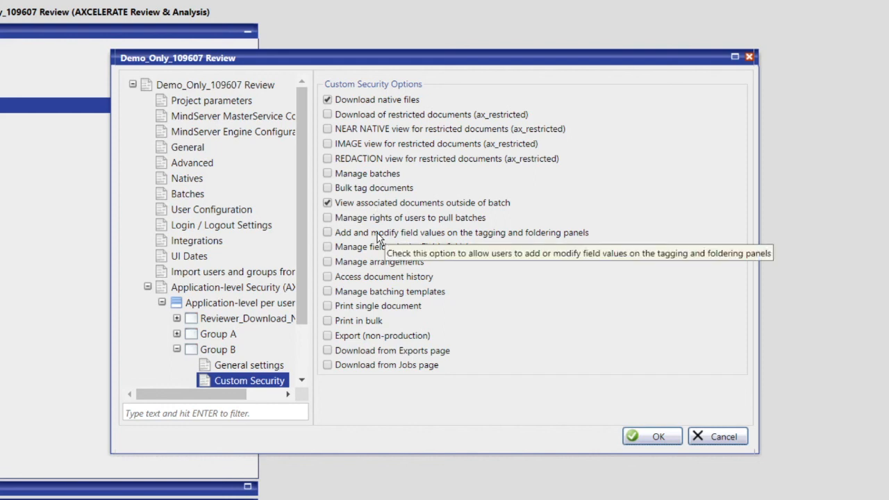
click(379, 235)
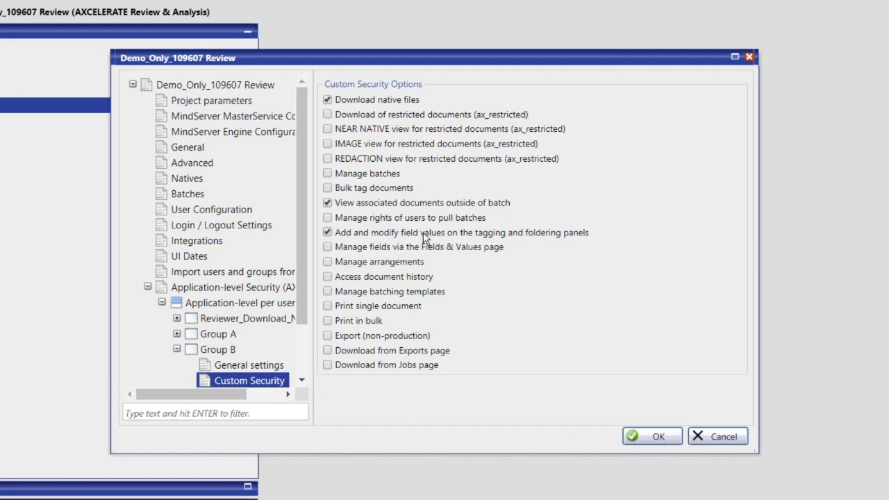
click(376, 281)
click(653, 436)
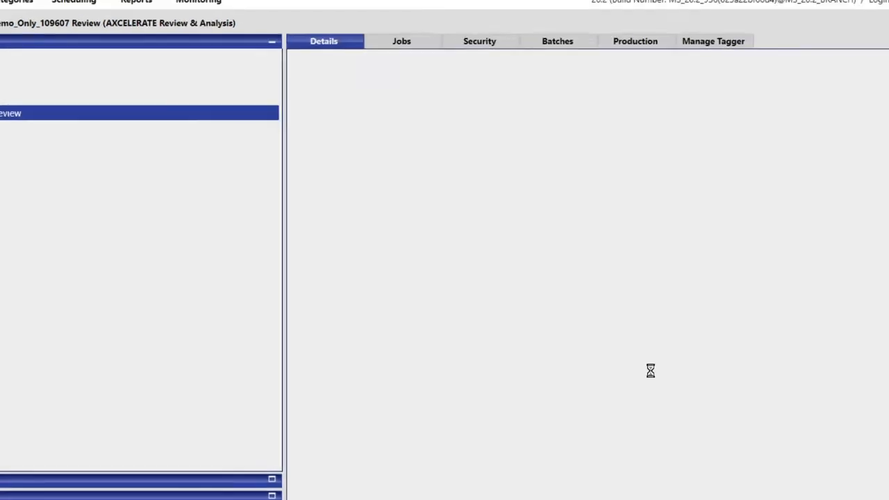